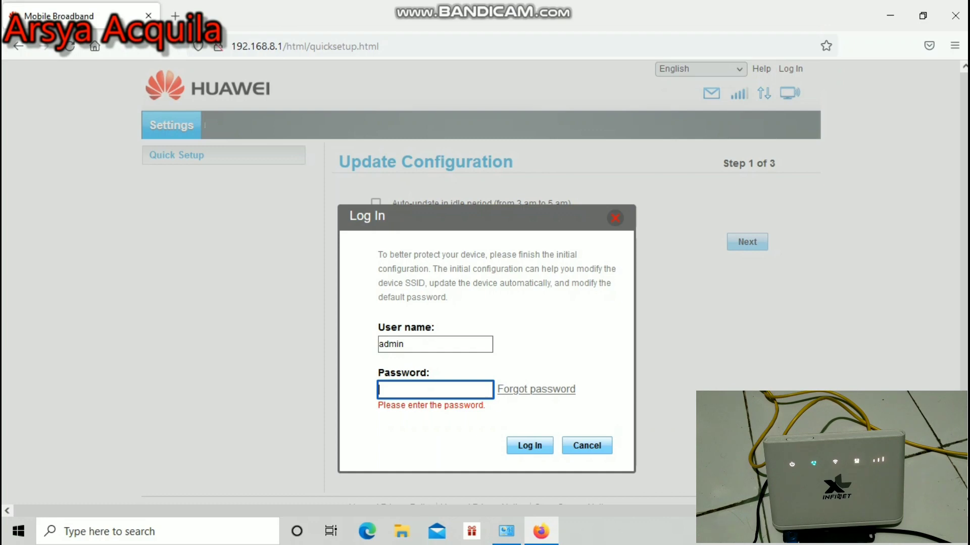
- Log in to the router web UI with the admin password, declining to save the login
{"action": "type", "text": "admi"}
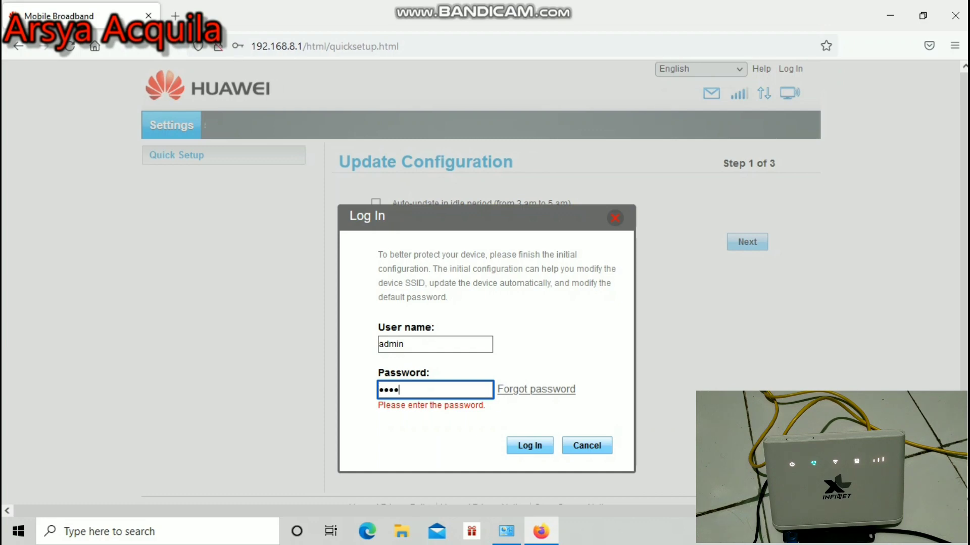
{"action": "type", "text": "n"}
{"action": "key", "text": "Return"}
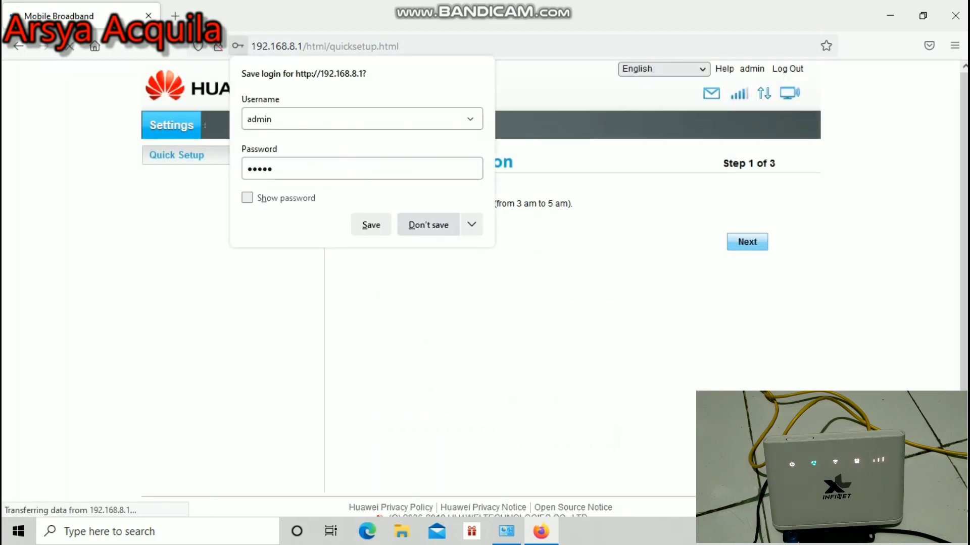
{"action": "left_click", "coordinate": [439, 223]}
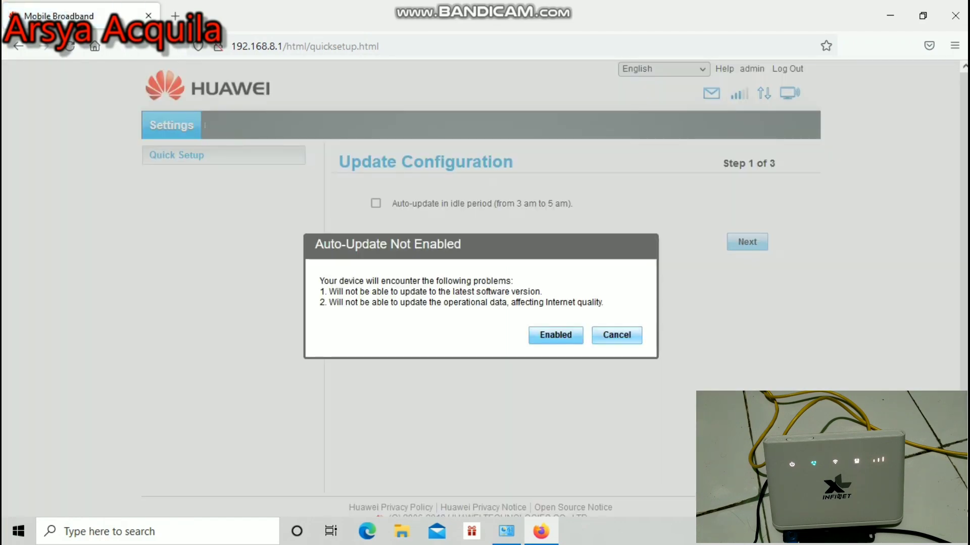
- Skip enabling auto-update in the quick setup wizard and dismiss its warning
{"action": "key", "text": "Return"}
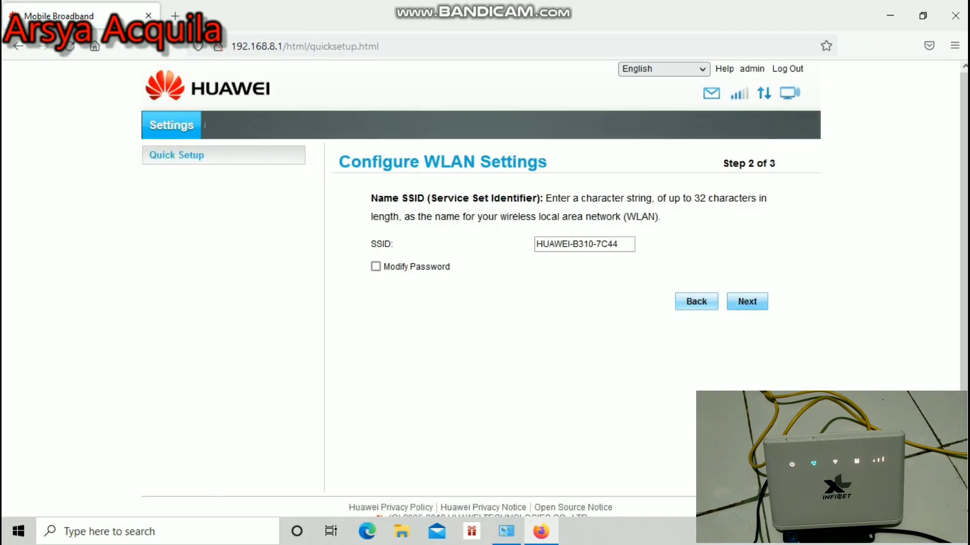
{"action": "left_click", "coordinate": [696, 301]}
{"action": "key", "text": "Return"}
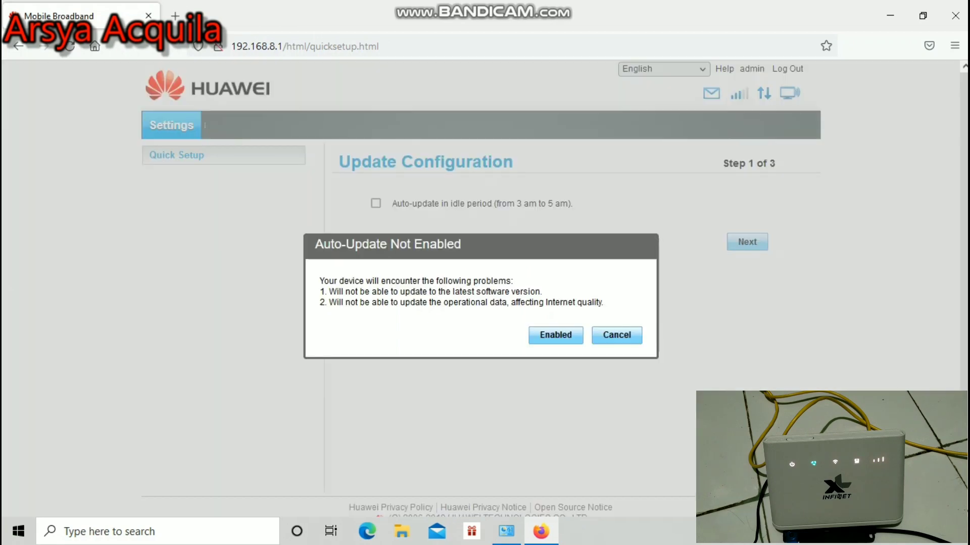
{"action": "key", "text": "Return"}
{"action": "key", "text": "Return"}
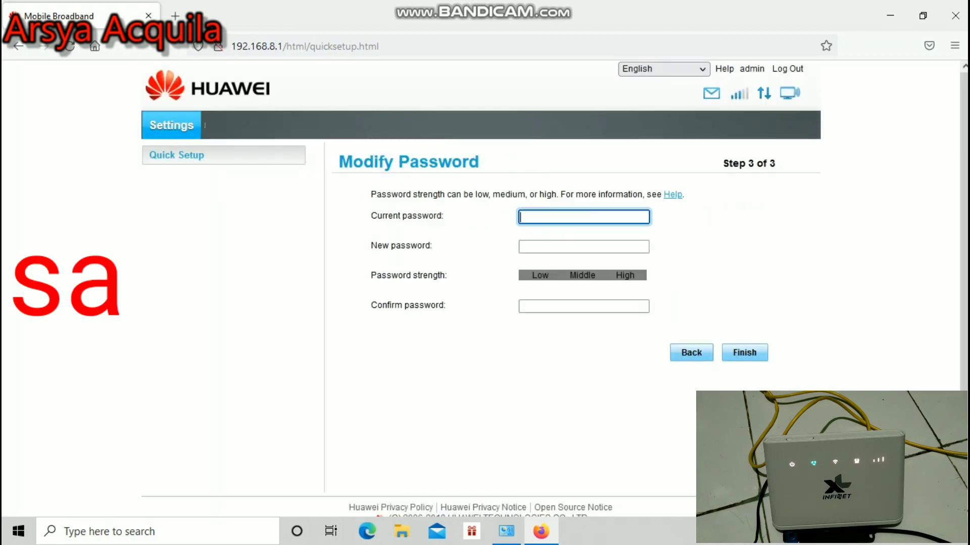
- Change the admin password in Modify Password, finish setup, save the login, and minimize Firefox
{"action": "type", "text": "adm"}
{"action": "left_click", "coordinate": [584, 246]}
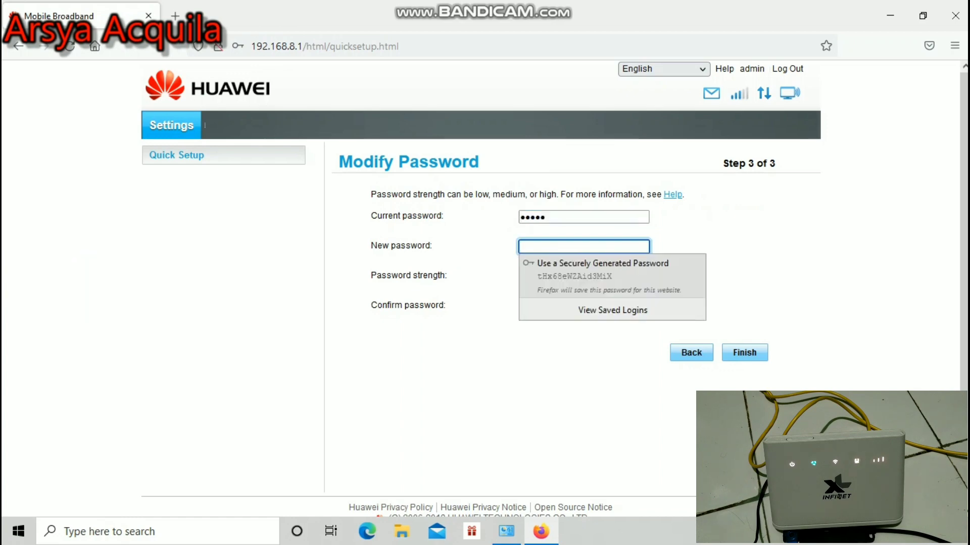
{"action": "type", "text": "admin1"}
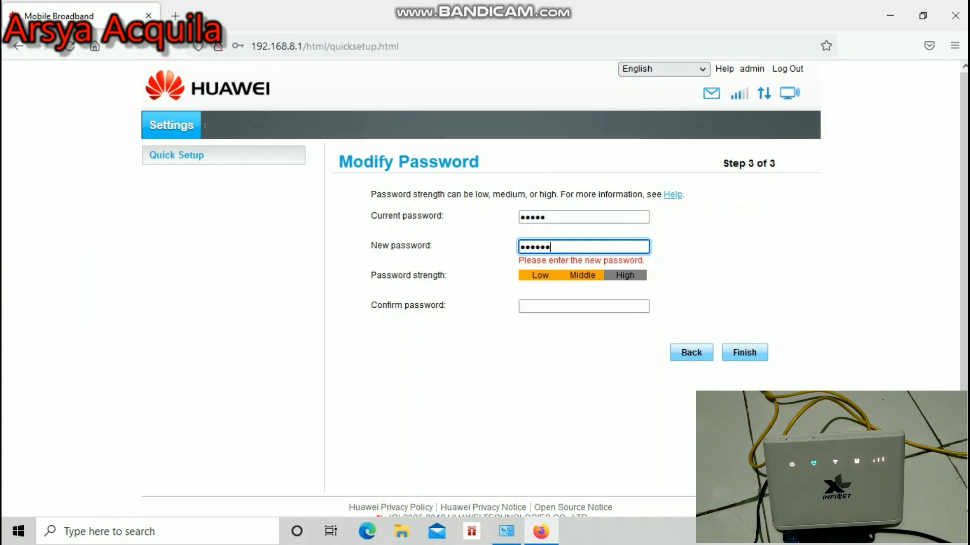
{"action": "left_click", "coordinate": [584, 306]}
{"action": "type", "text": "ad"}
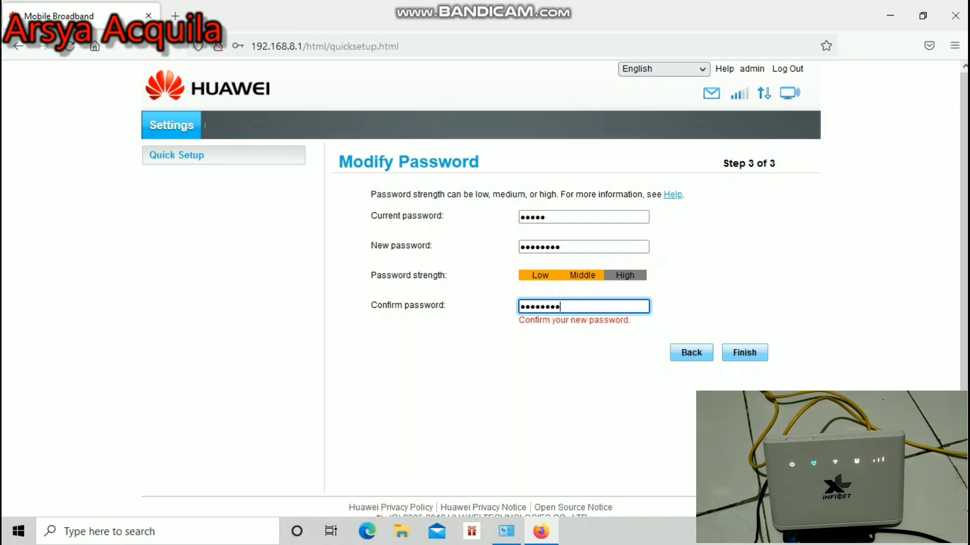
{"action": "key", "text": "Return"}
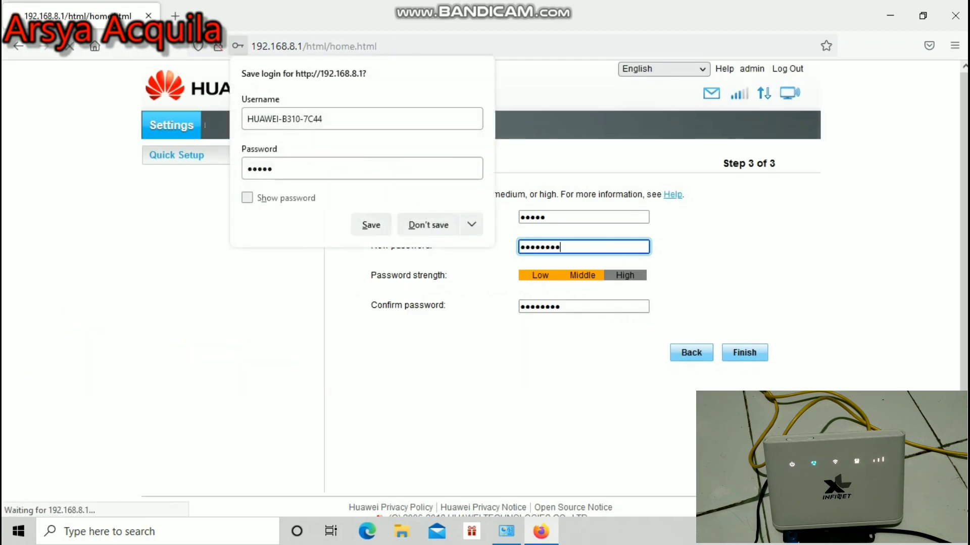
{"action": "left_click", "coordinate": [371, 225]}
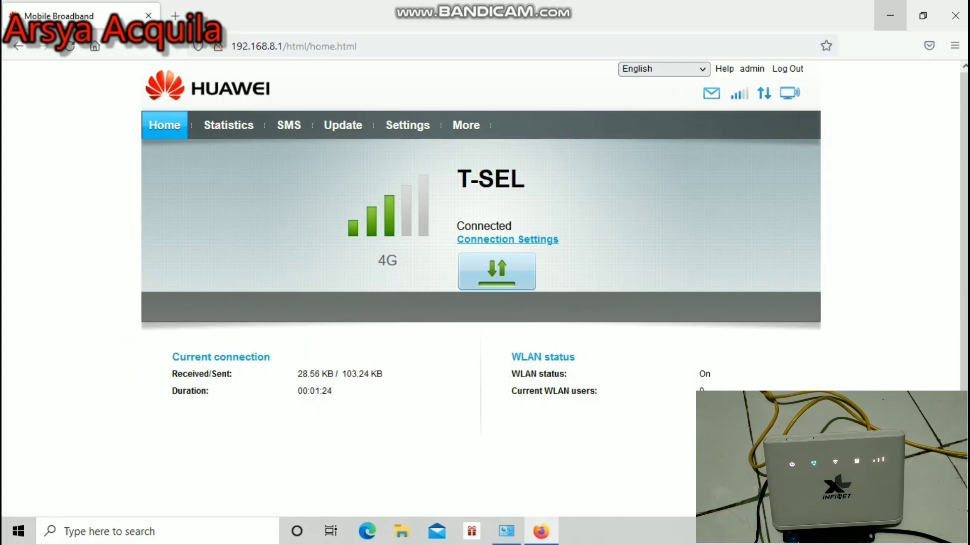
{"action": "left_click", "coordinate": [890, 15]}
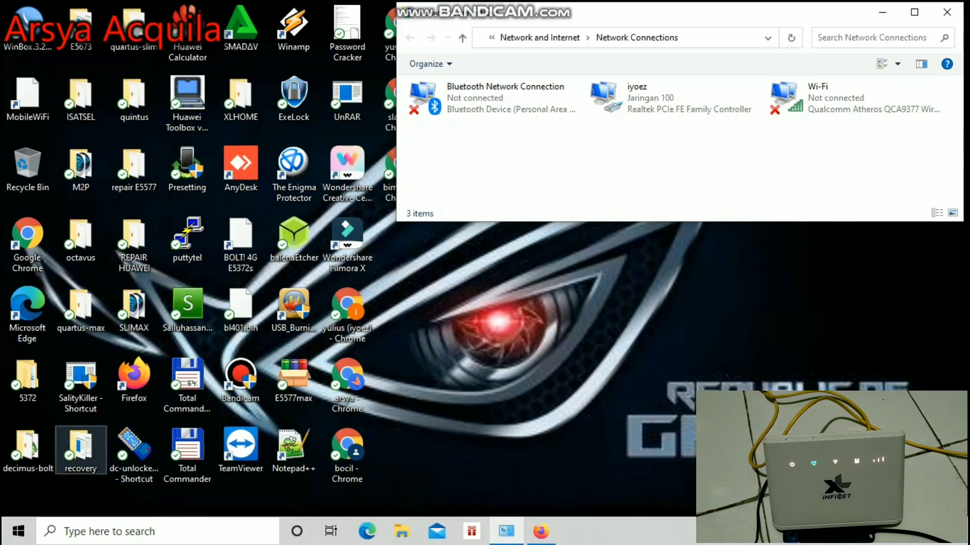
- Launch the Upgrader from the decimus-bolt folder and close that folder
{"action": "double_click", "coordinate": [28, 447]}
{"action": "left_click", "coordinate": [417, 272]}
{"action": "key", "text": "alt+F4"}
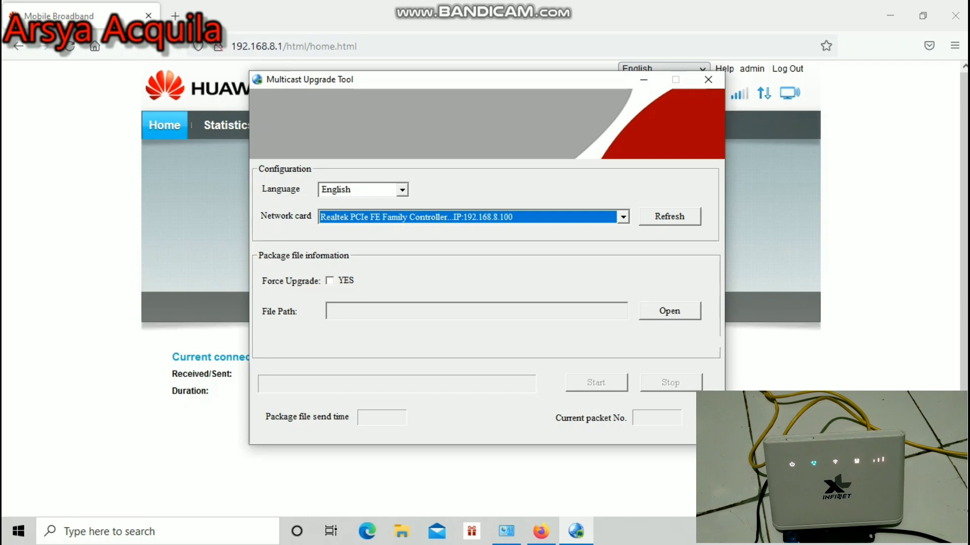
- Enable Force Upgrade and load the B310s WEBUI .BIN from D:\unlock\router\WF B310\webui dark
{"action": "left_click", "coordinate": [329, 281]}
{"action": "left_click", "coordinate": [669, 310]}
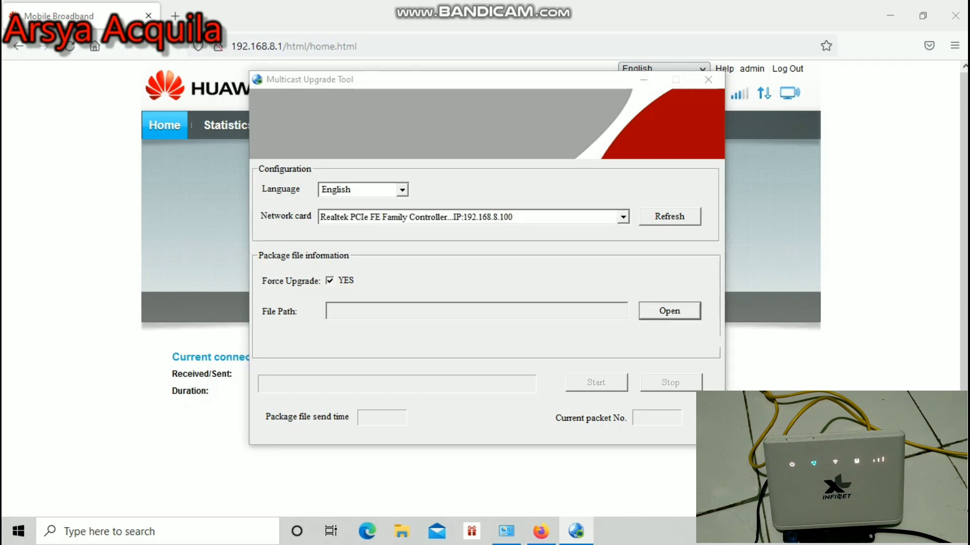
{"action": "left_click", "coordinate": [538, 143]}
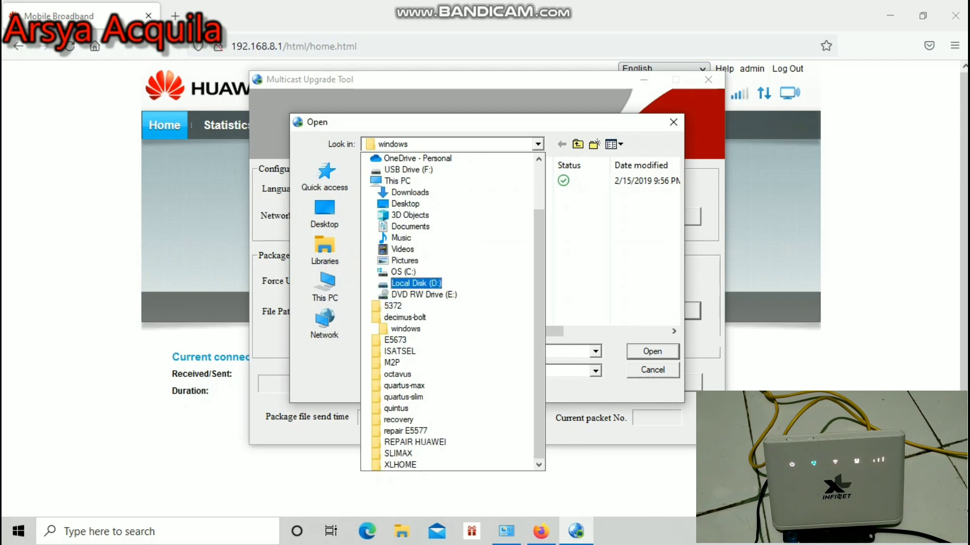
{"action": "left_click", "coordinate": [416, 283]}
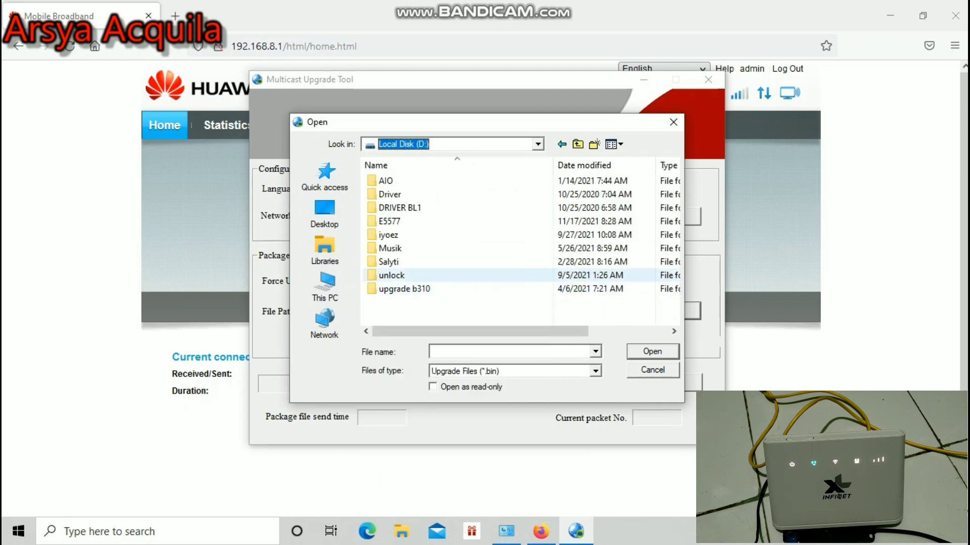
{"action": "double_click", "coordinate": [399, 276]}
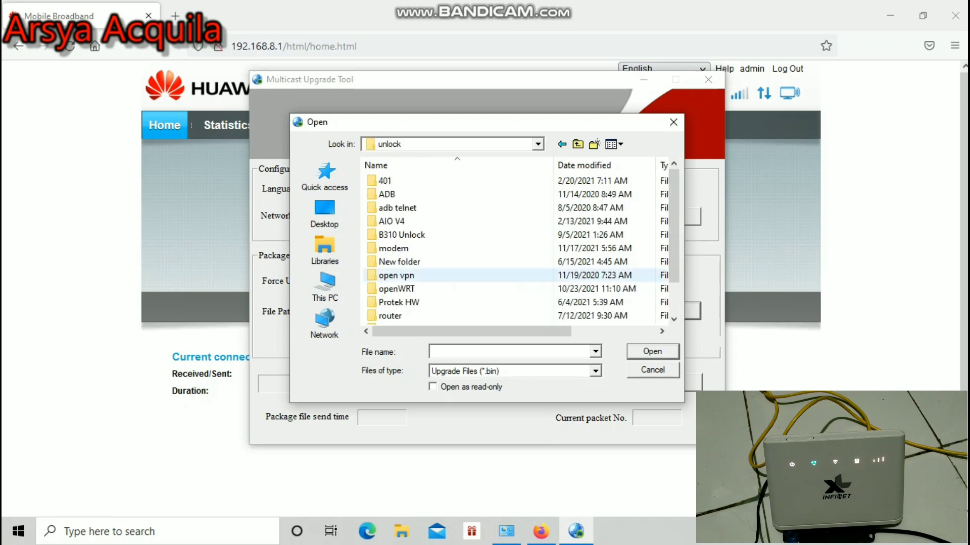
{"action": "double_click", "coordinate": [399, 315]}
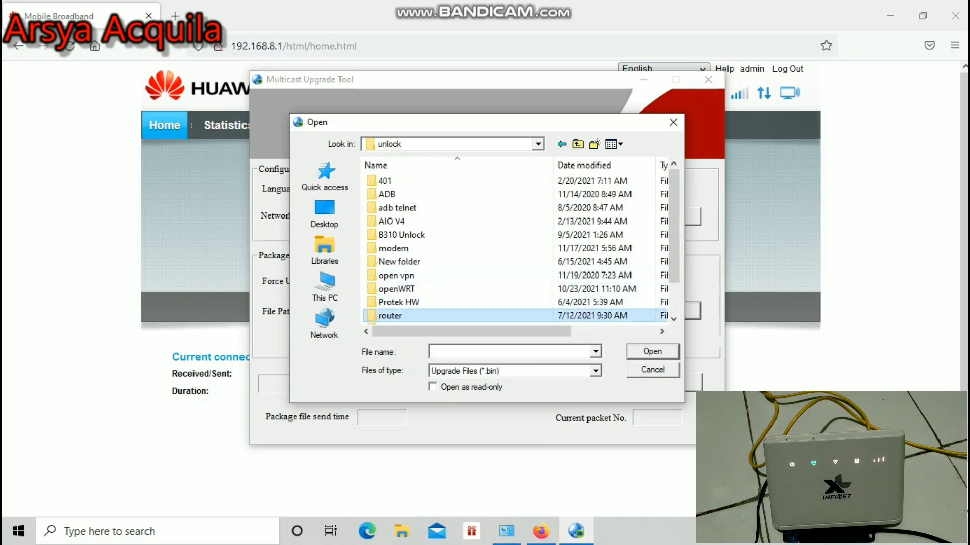
{"action": "key", "text": "Return"}
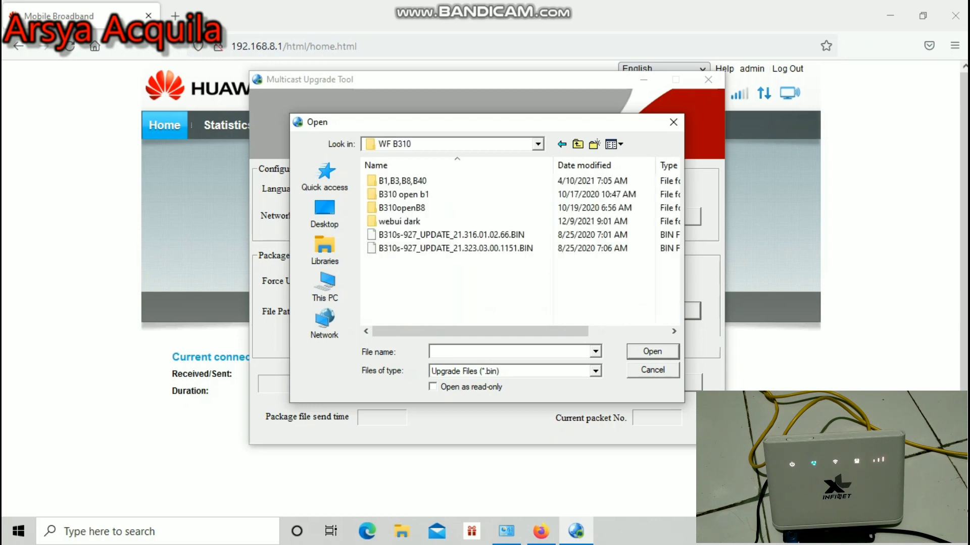
{"action": "double_click", "coordinate": [399, 221]}
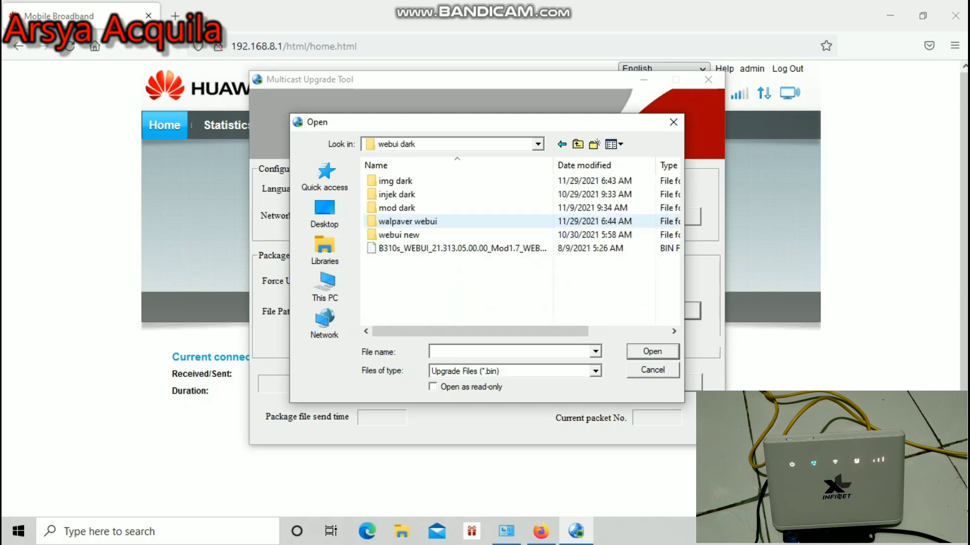
{"action": "double_click", "coordinate": [404, 248]}
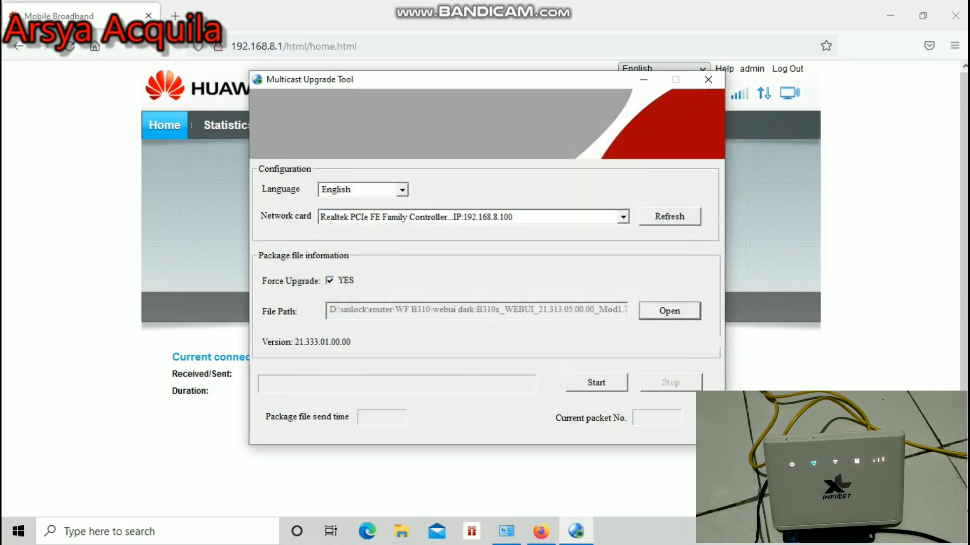
- Start multicasting the dark WebUI firmware package to the router
{"action": "left_click", "coordinate": [596, 383]}
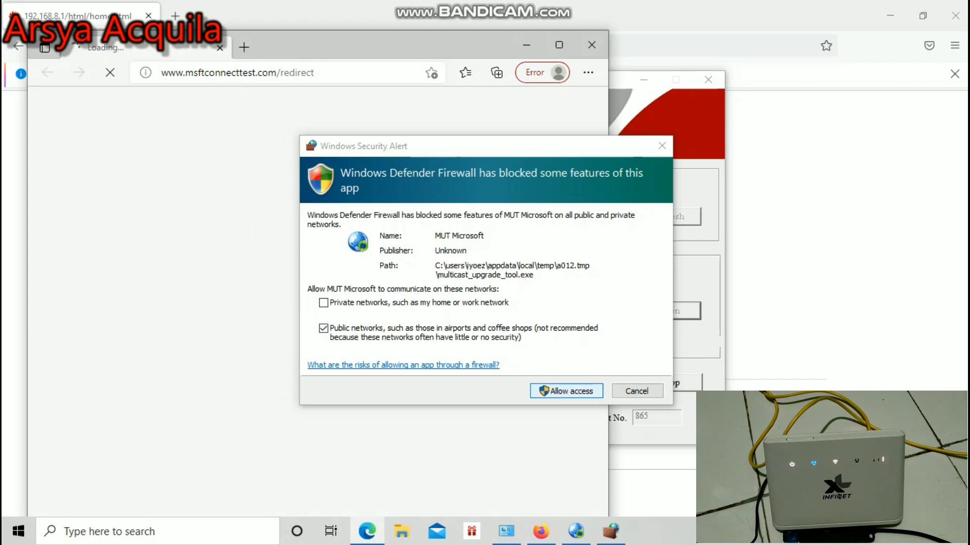
- Close the stray network-check window and allow the upgrade tool through the firewall
{"action": "left_click", "coordinate": [592, 44]}
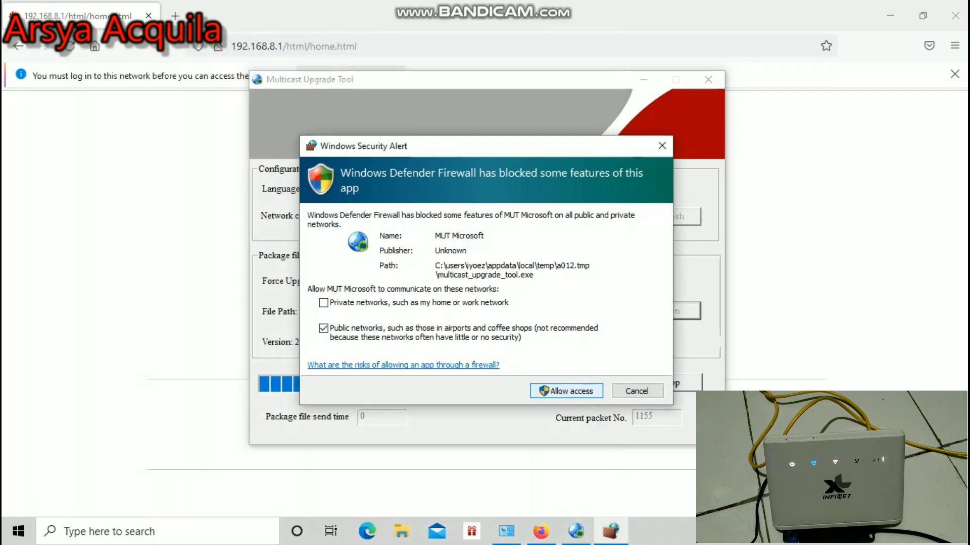
{"action": "key", "text": "Return"}
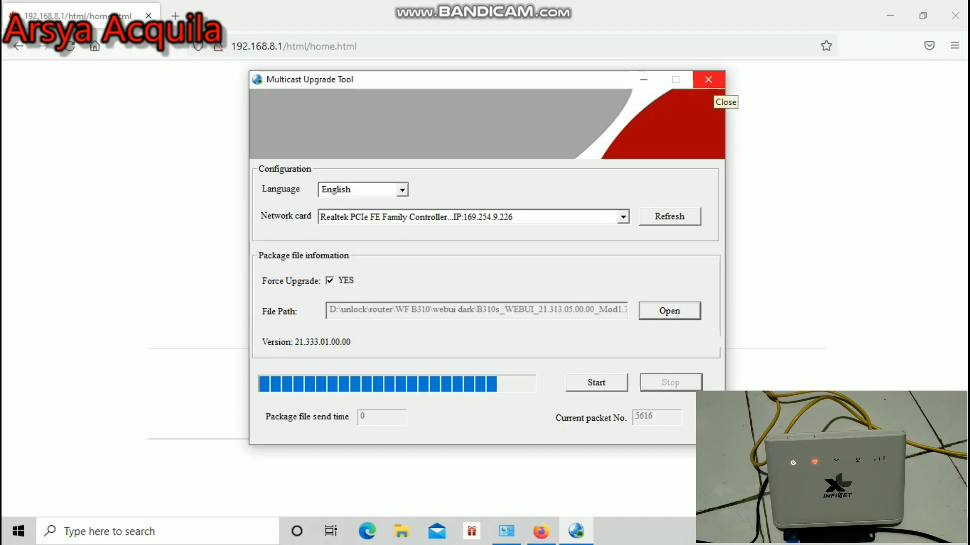
- Close Multicast Upgrade Tool, bring up Network Connections, and close the extra Edge window
{"action": "left_click", "coordinate": [708, 80]}
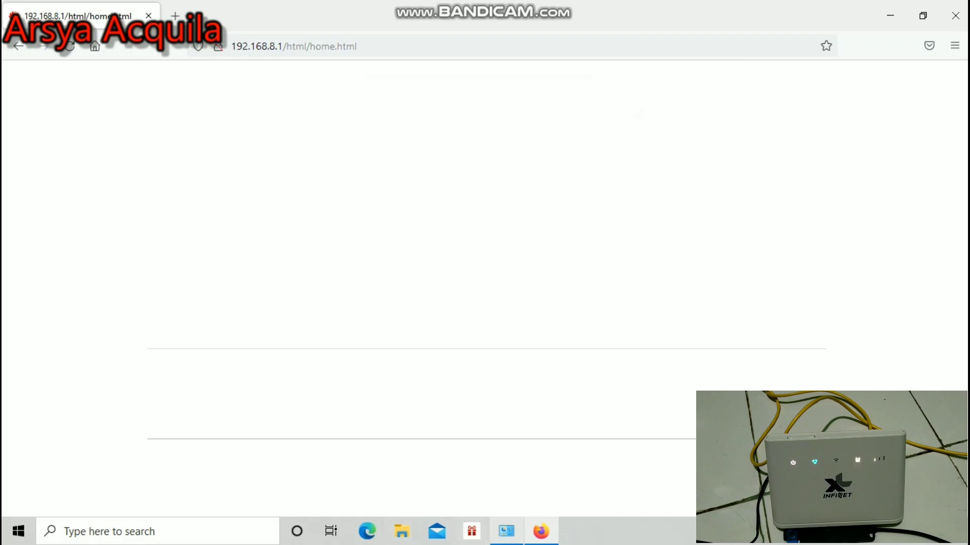
{"action": "left_click", "coordinate": [506, 531]}
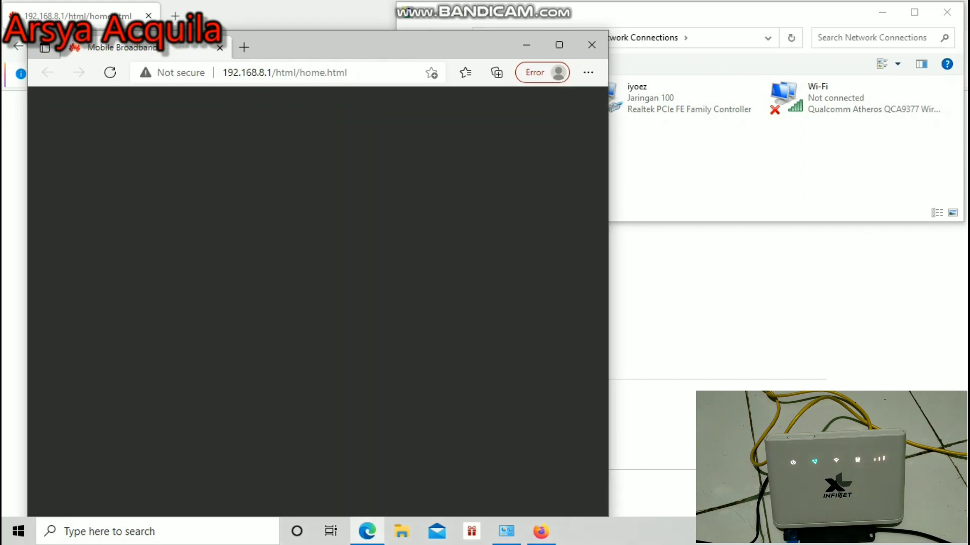
{"action": "left_click", "coordinate": [591, 44]}
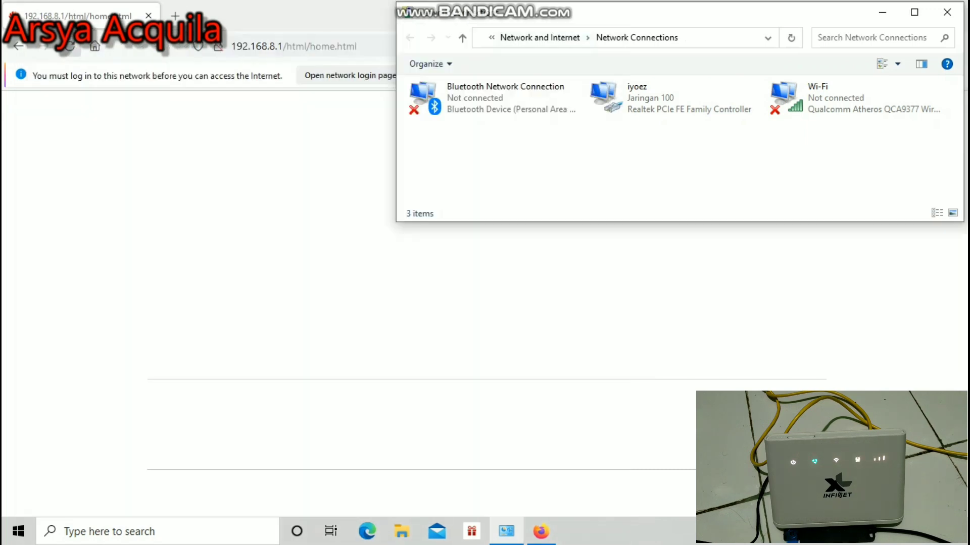
- Log in to the dark-themed router Settings, declining to save the login, and dismiss the network notice
{"action": "left_click", "coordinate": [541, 531]}
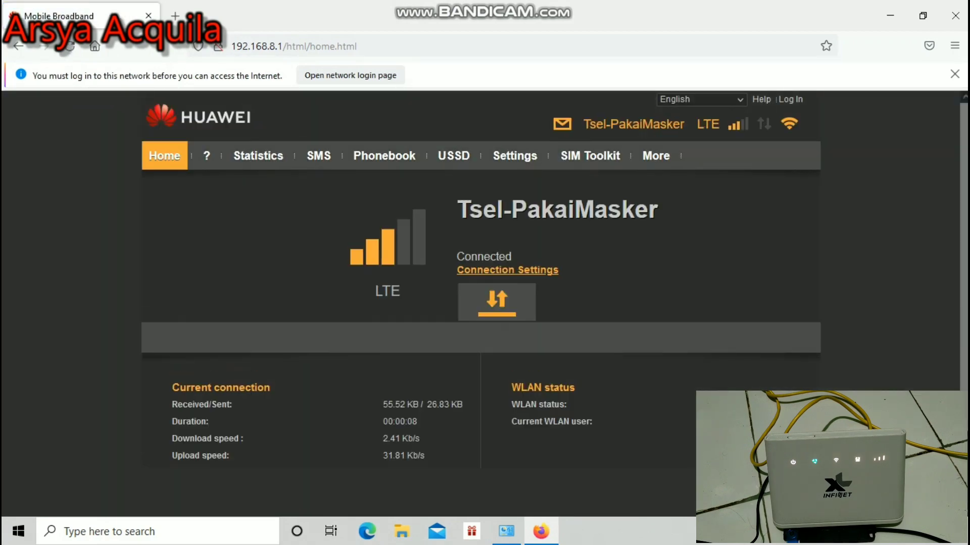
{"action": "left_click", "coordinate": [515, 156]}
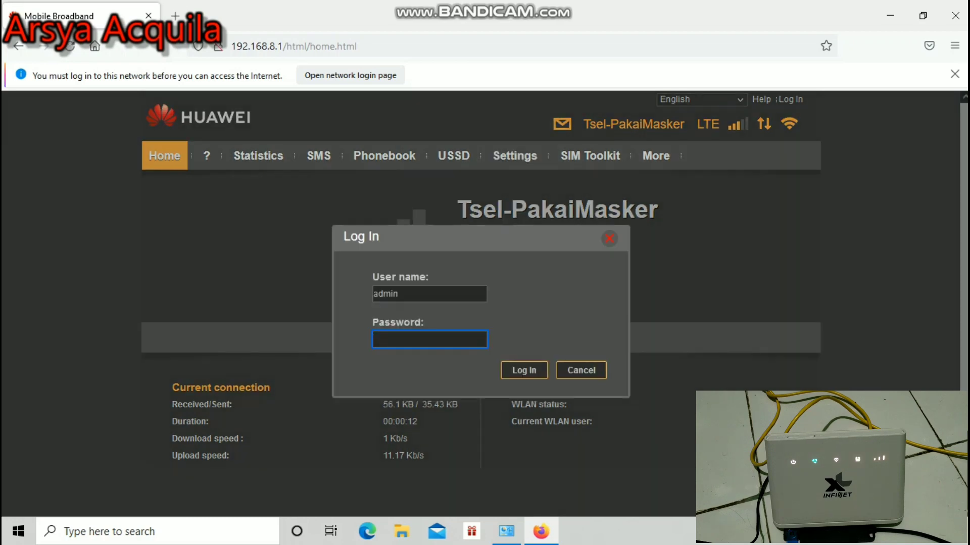
{"action": "type", "text": "admin"}
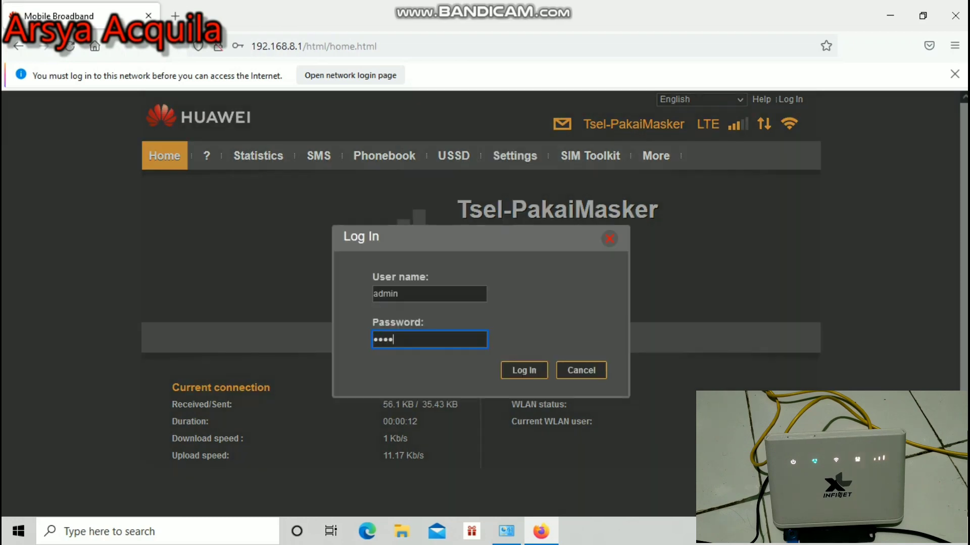
{"action": "type", "text": "123"}
{"action": "key", "text": "Return"}
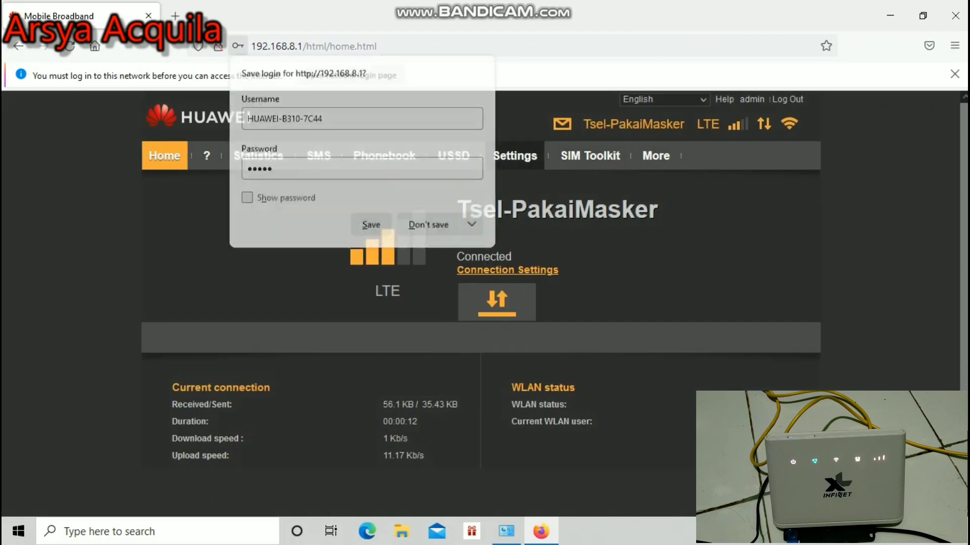
{"action": "left_click", "coordinate": [428, 225]}
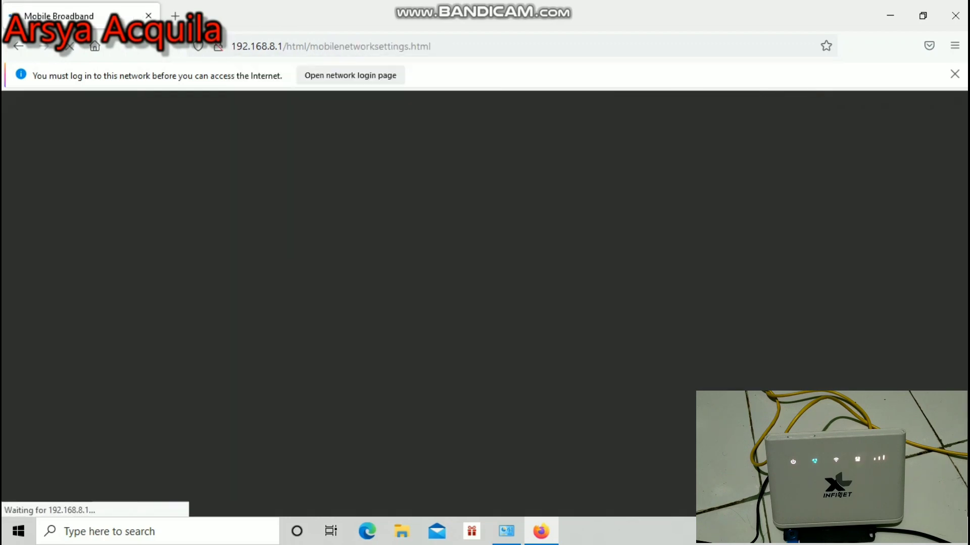
{"action": "left_click", "coordinate": [955, 74]}
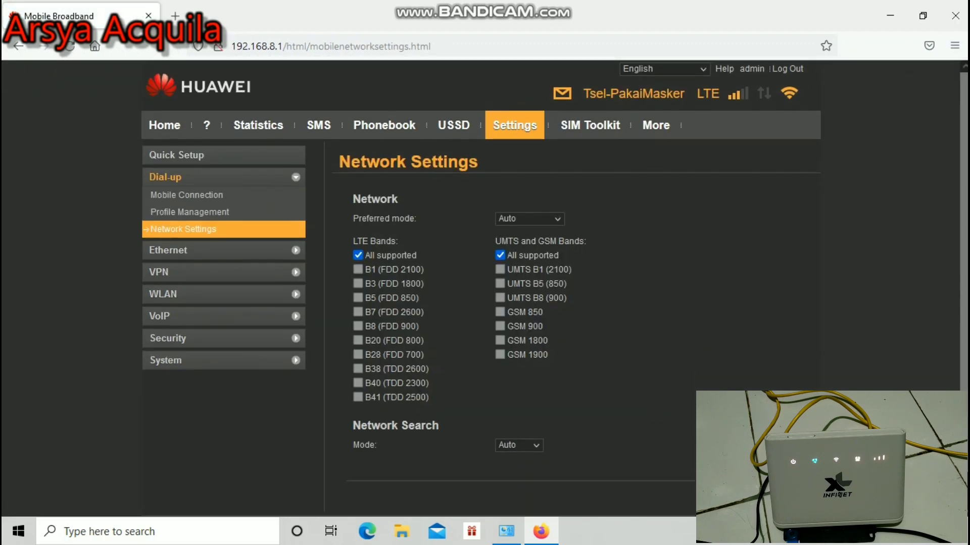
{"action": "scroll", "coordinate": [485, 288], "scroll_direction": "down", "scroll_amount": 1}
{"action": "scroll", "coordinate": [485, 288], "scroll_direction": "up", "scroll_amount": 1}
{"action": "scroll", "coordinate": [485, 288], "scroll_direction": "down", "scroll_amount": 1}
{"action": "scroll", "coordinate": [485, 288], "scroll_direction": "up", "scroll_amount": 1}
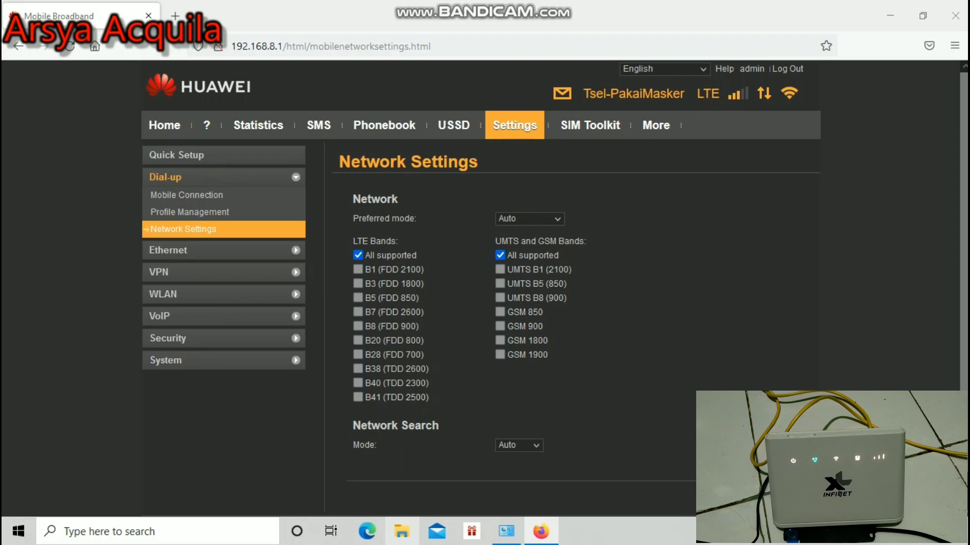
{"action": "key", "text": "super+e"}
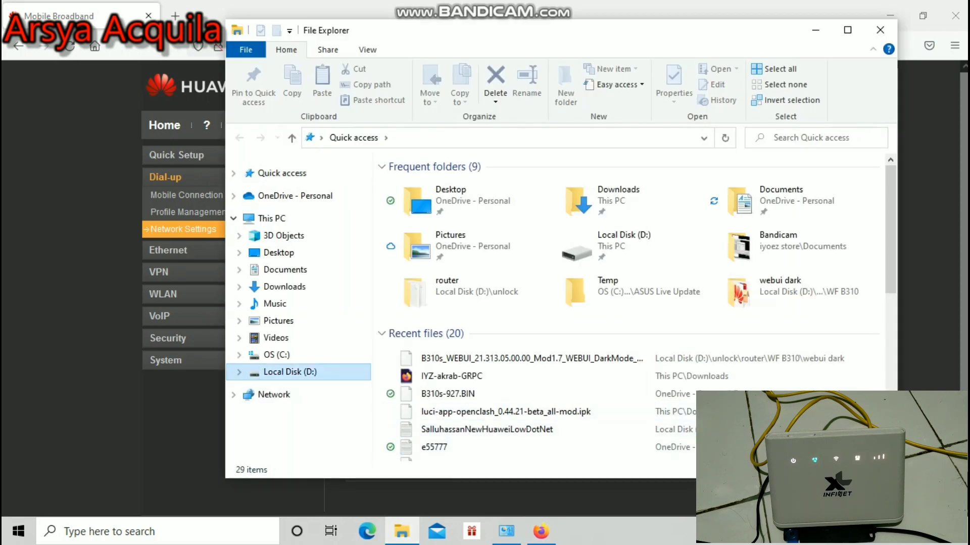
- Run the go script in D:\unlock\router\WF B310\webui dark\webui new
{"action": "left_click", "coordinate": [290, 372]}
{"action": "left_click", "coordinate": [414, 287]}
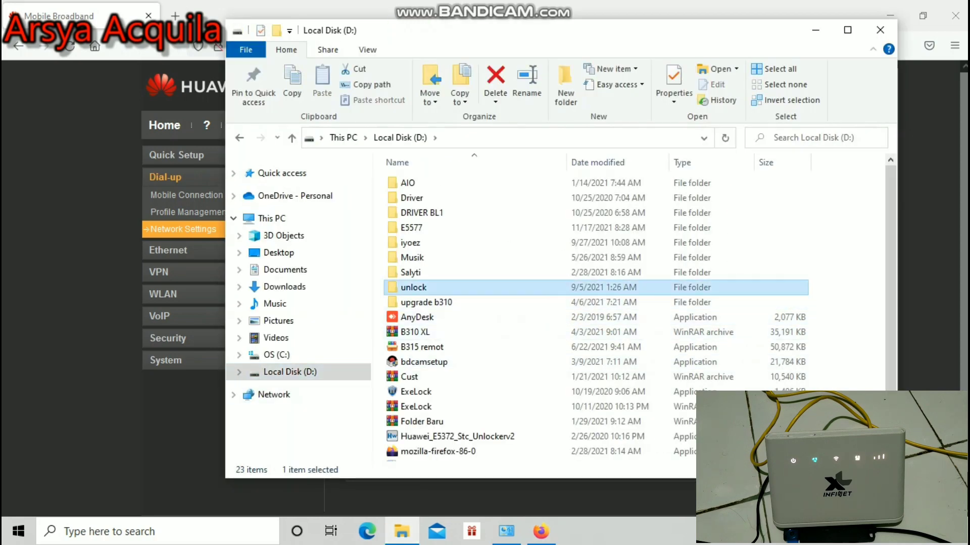
{"action": "double_click", "coordinate": [413, 287]}
{"action": "double_click", "coordinate": [411, 310]}
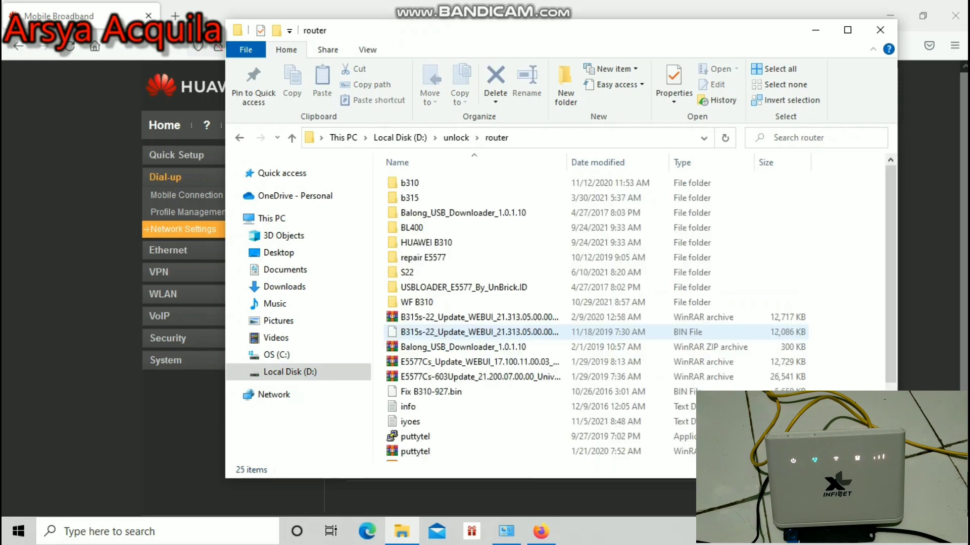
{"action": "double_click", "coordinate": [416, 302]}
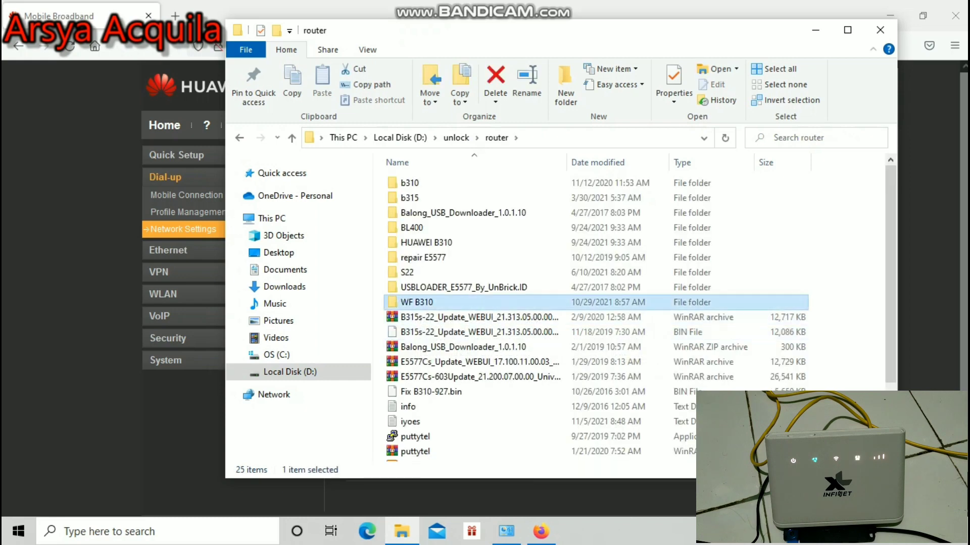
{"action": "left_click", "coordinate": [421, 228]}
{"action": "double_click", "coordinate": [422, 227]}
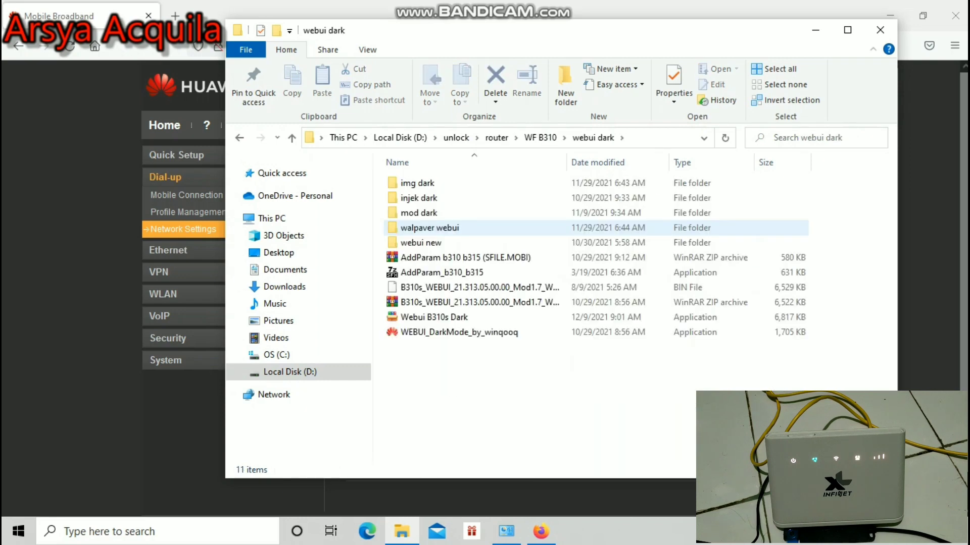
{"action": "left_click", "coordinate": [421, 243]}
{"action": "double_click", "coordinate": [421, 243]}
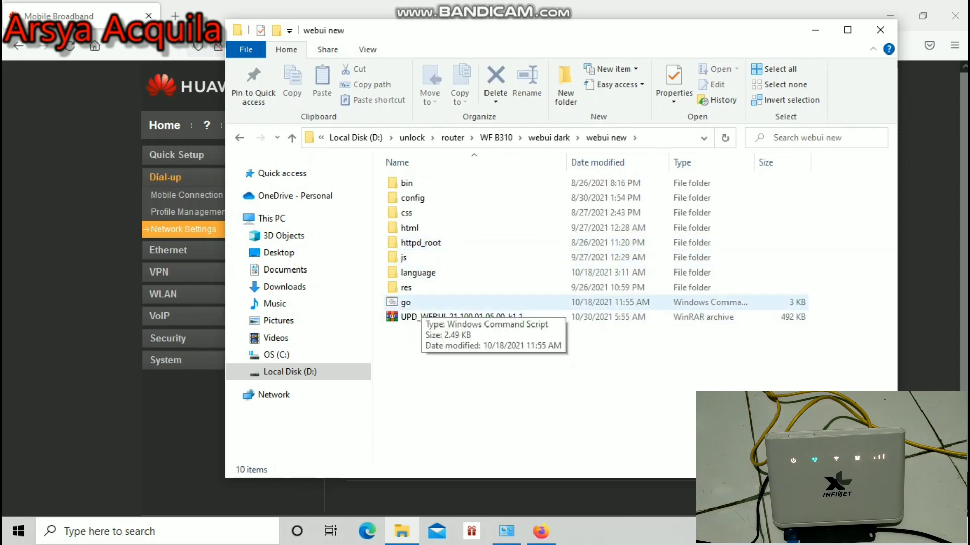
{"action": "left_click", "coordinate": [409, 302]}
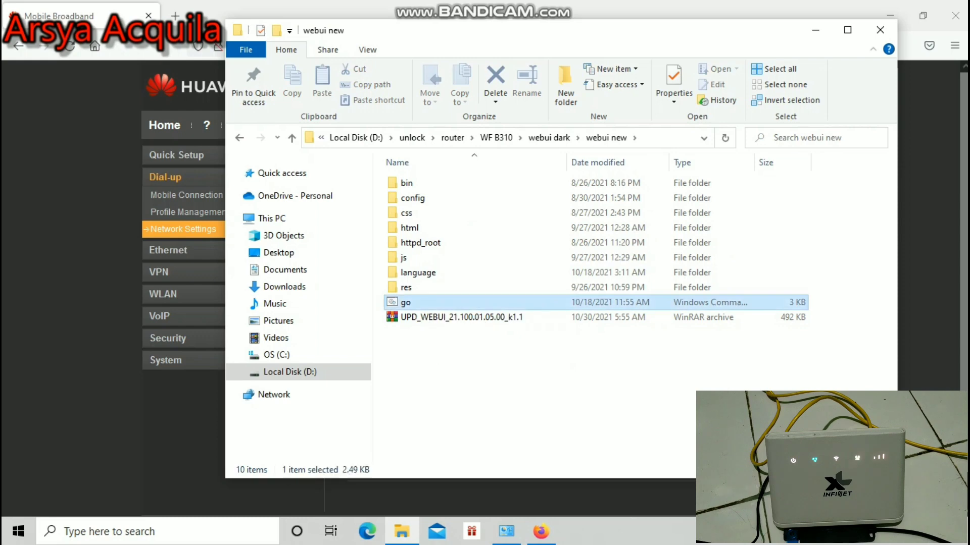
{"action": "double_click", "coordinate": [410, 302]}
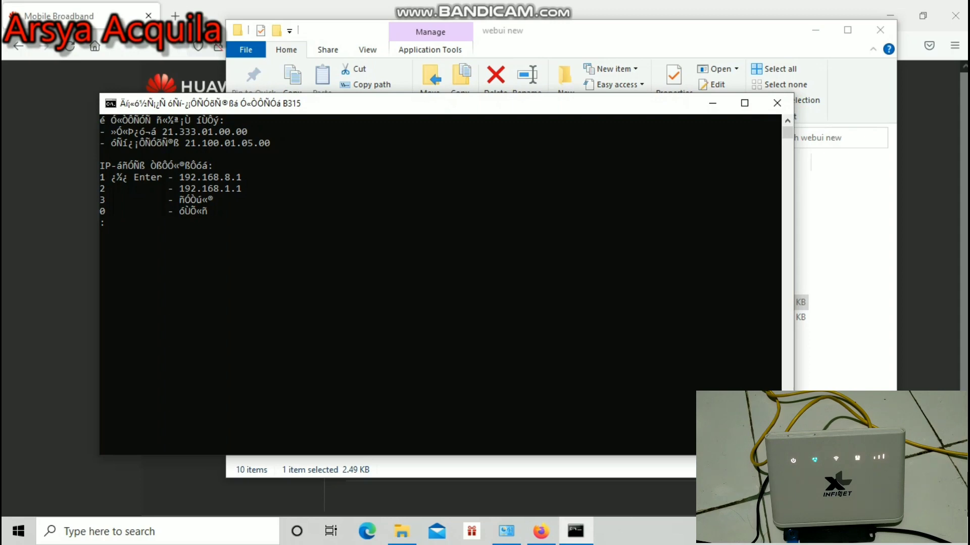
- Choose option 1 (192.168.8.1) to push the new WebUI, then let the script close
{"action": "type", "text": "1"}
{"action": "key", "text": "Return"}
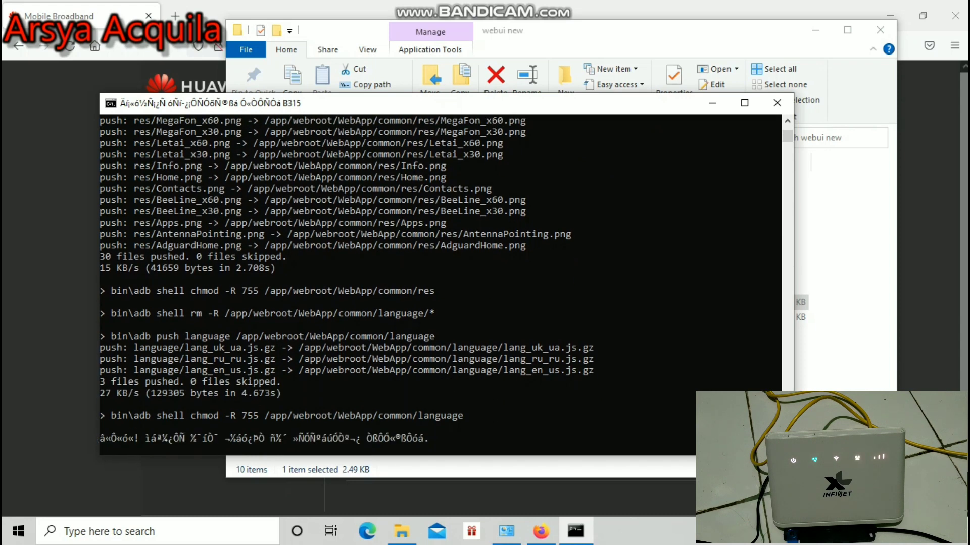
{"action": "key", "text": "Return"}
{"action": "key", "text": "Return"}
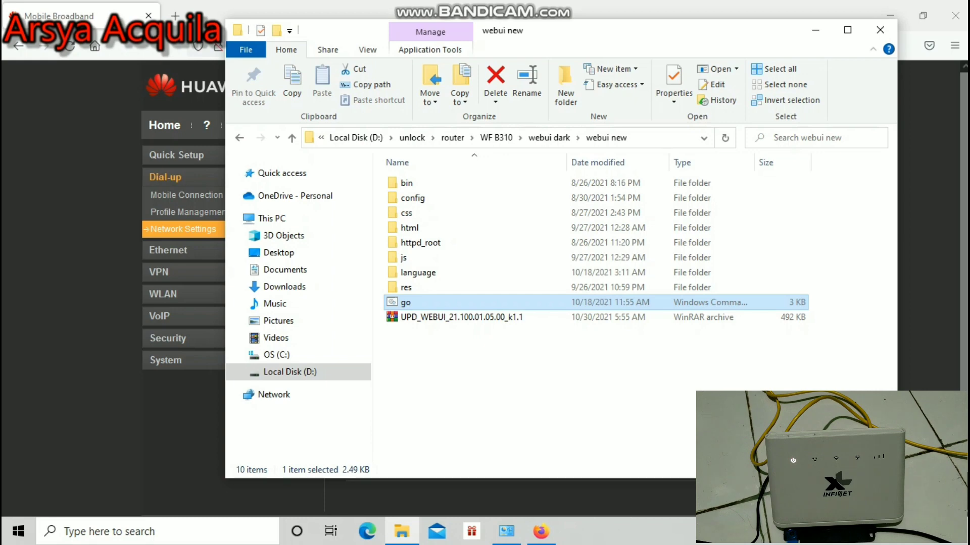
{"action": "key", "text": "alt+Tab"}
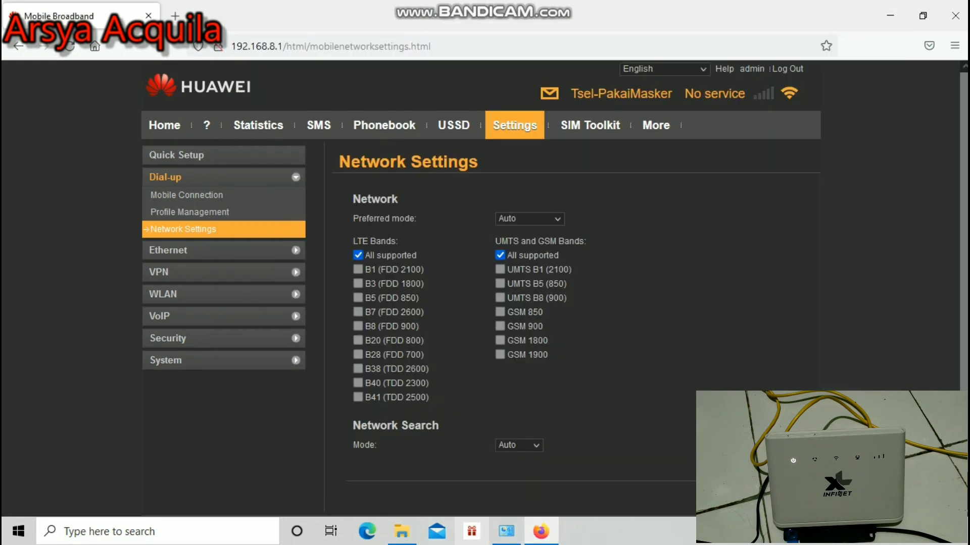
{"action": "key", "text": "alt+Tab"}
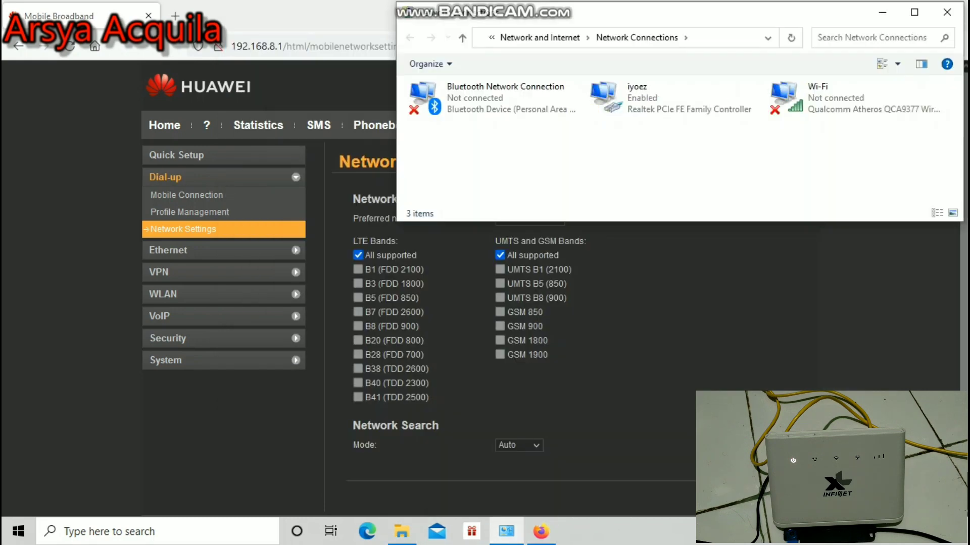